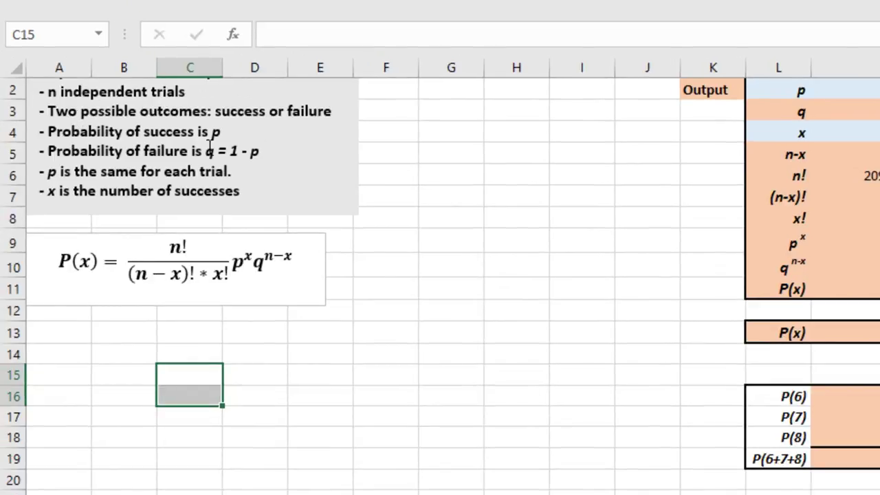
# Step: Scroll up to the binomial table for n=16, p=0.55, where P(6)+P(7)+P(8) totals 0.3885
pyautogui.scroll(1, 208, 148)
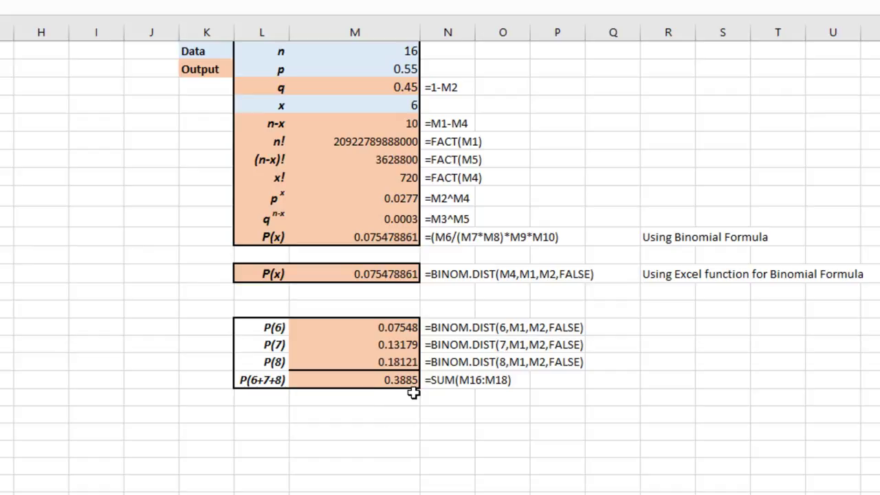
# Step: Change x in M4 to 7, then to 8, to recompute P(7) and P(8)
pyautogui.click(388, 100)
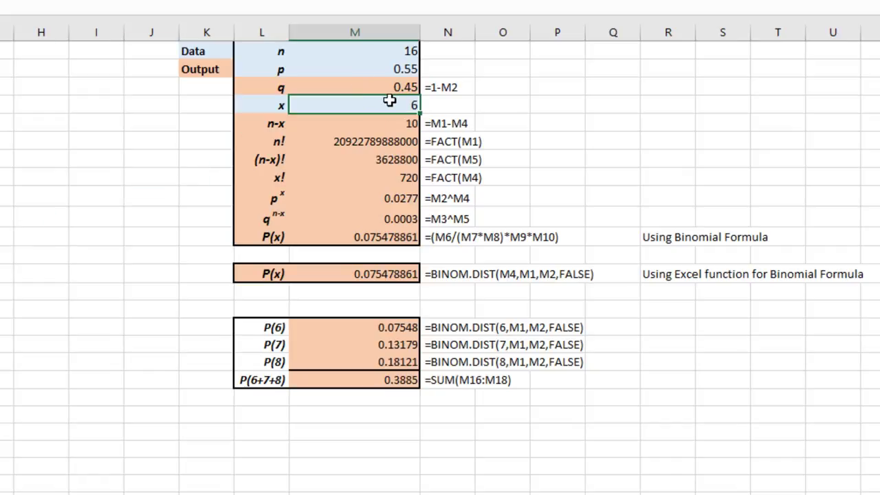
pyautogui.write('7')
pyautogui.press('Return')
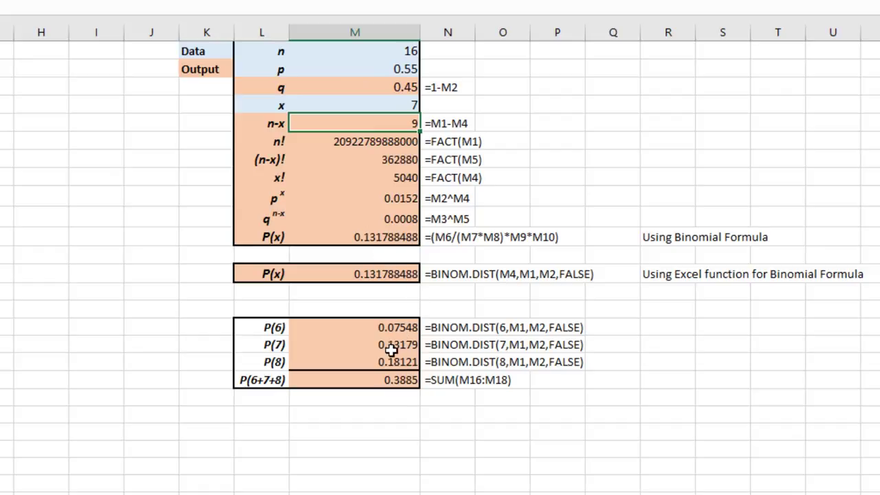
pyautogui.click(410, 104)
pyautogui.write('8')
pyautogui.press('Return')
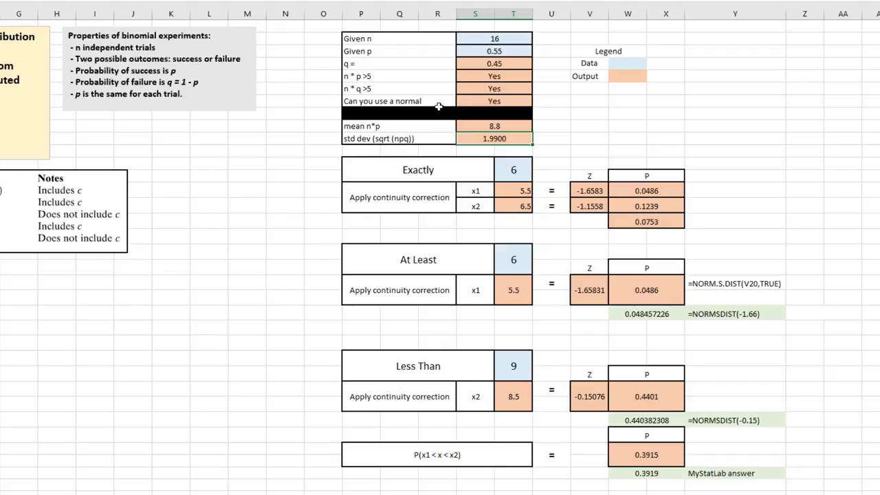
pyautogui.click(504, 76)
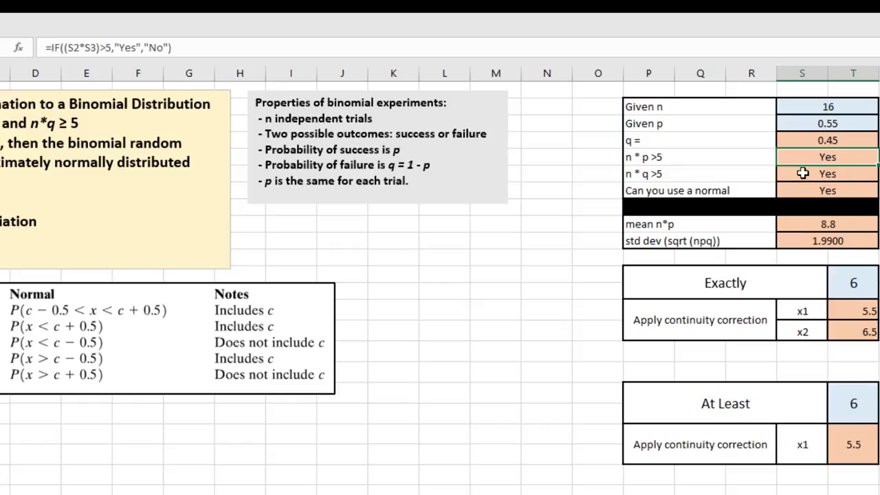
pyautogui.click(835, 176)
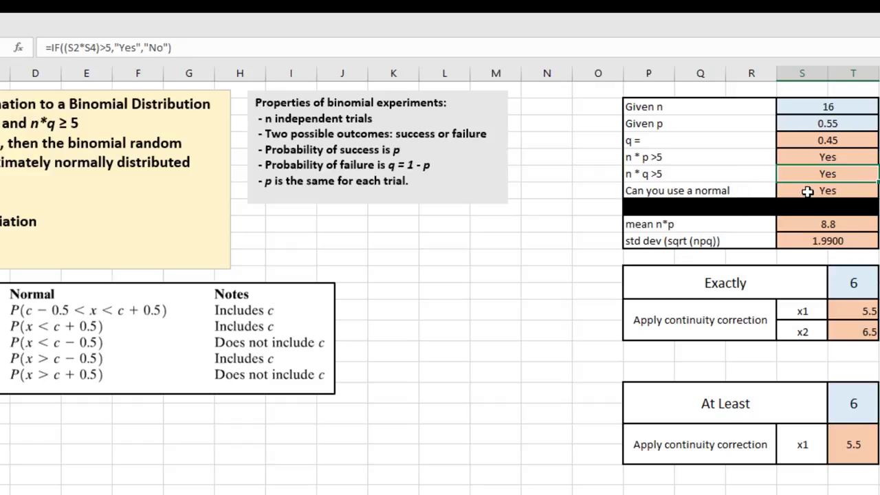
pyautogui.click(807, 191)
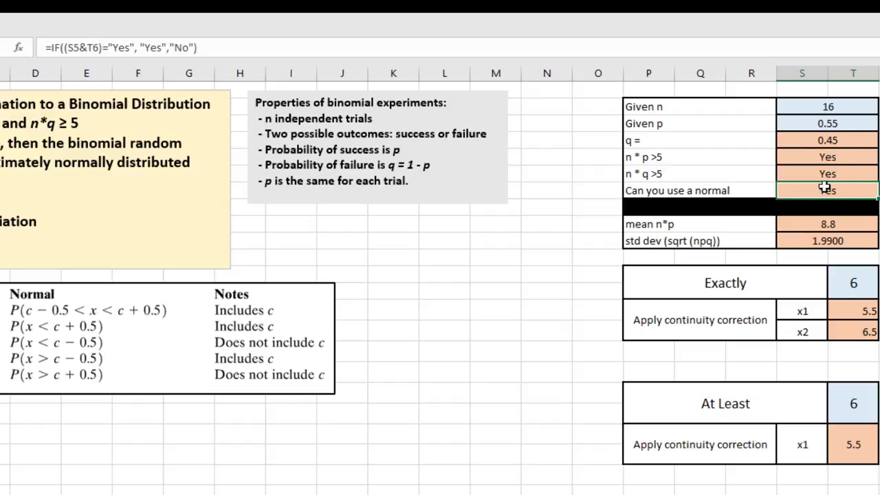
pyautogui.click(829, 226)
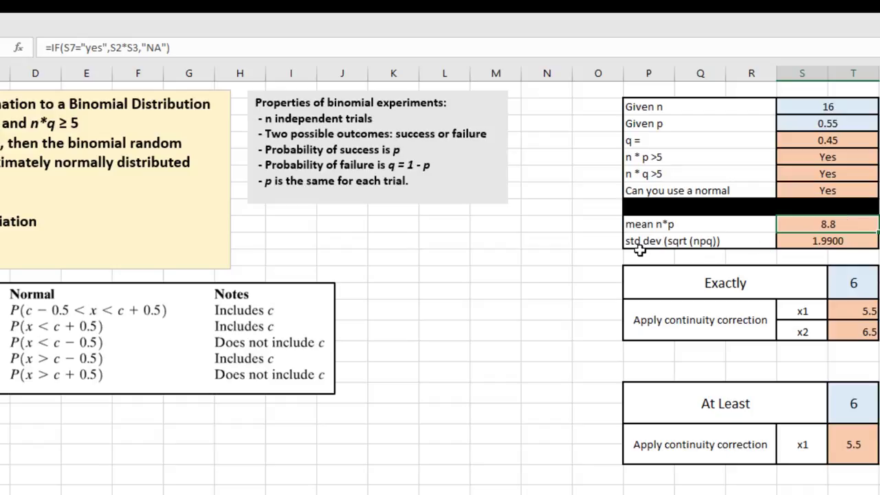
pyautogui.click(837, 240)
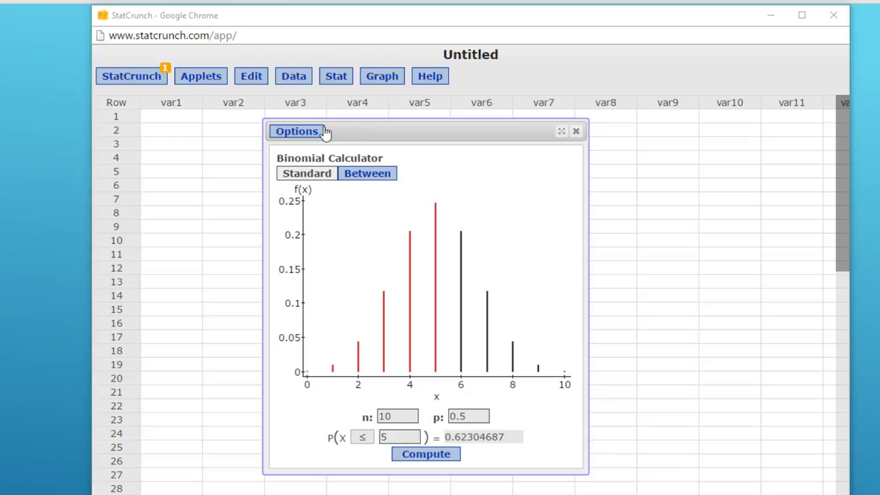
# Step: Open a new StatCrunch binomial calculator with n=16 and p=0.55
pyautogui.click(337, 78)
pyautogui.moveTo(339, 98)
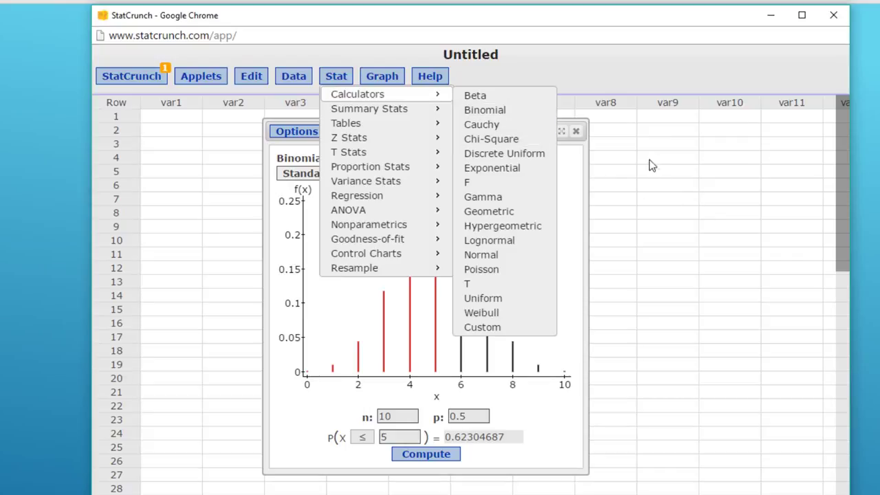
pyautogui.click(514, 117)
pyautogui.moveTo(560, 181); pyautogui.dragTo(391, 129)
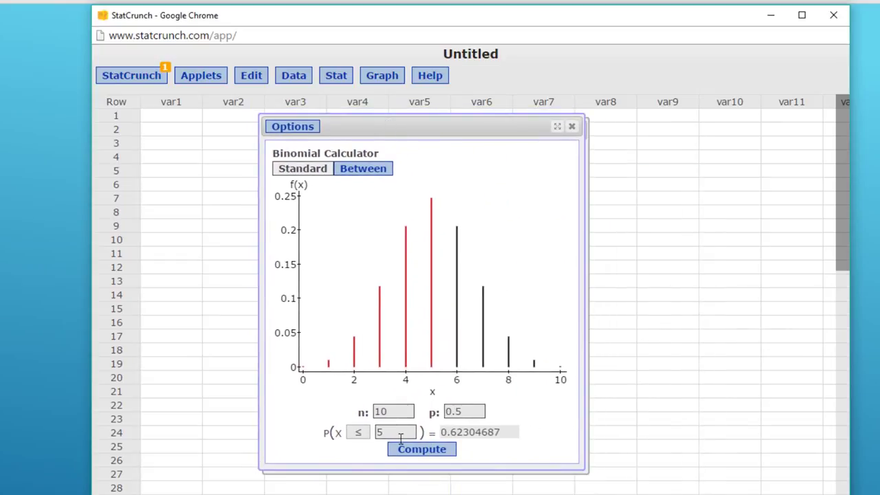
pyautogui.moveTo(403, 412); pyautogui.dragTo(371, 411)
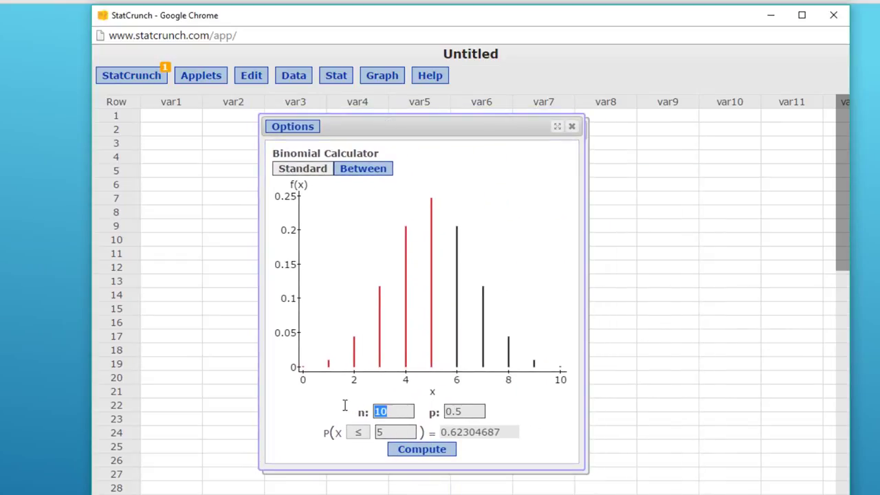
pyautogui.write('16')
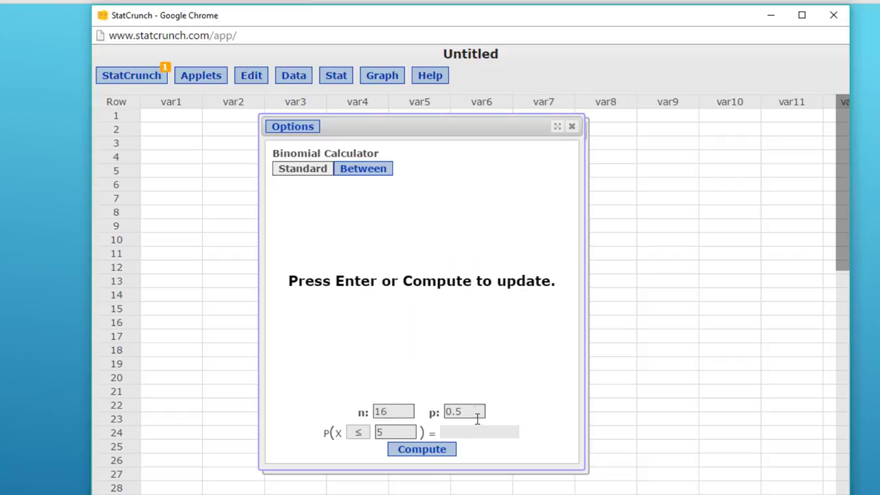
pyautogui.click(472, 411)
pyautogui.write('5')
# Step: Compute P(6 ≤ X ≤ 8), which gives 0.38847652
pyautogui.click(367, 178)
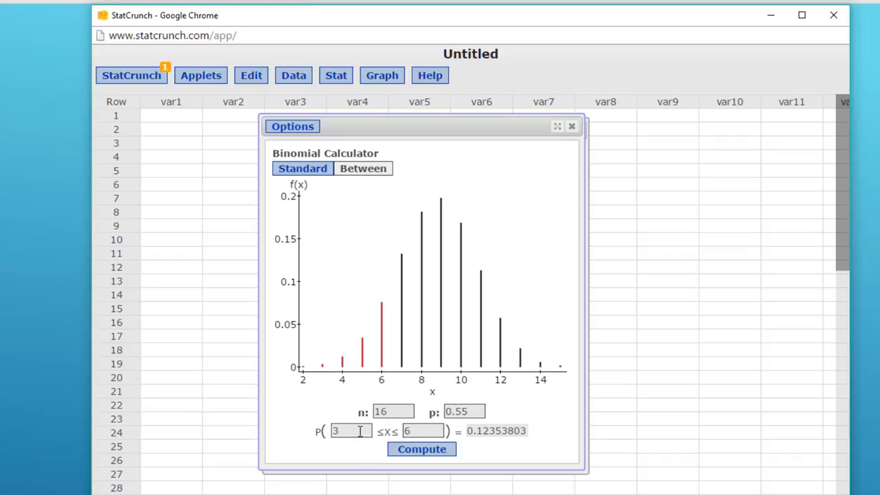
pyautogui.moveTo(358, 431); pyautogui.dragTo(327, 437)
pyautogui.write('6')
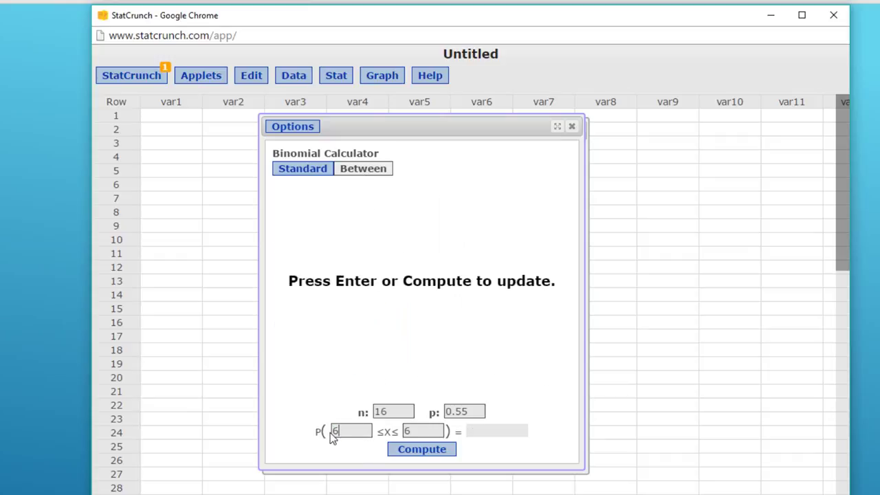
pyautogui.press('Tab')
pyautogui.write('8')
pyautogui.click(418, 455)
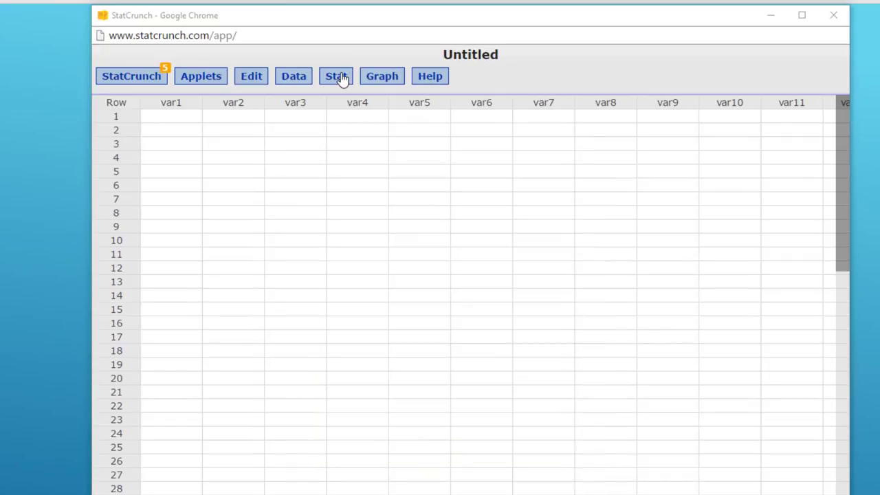
# Step: Open the Normal calculator with mean 8.8 and standard deviation 1.9900
pyautogui.click(342, 77)
pyautogui.moveTo(354, 93)
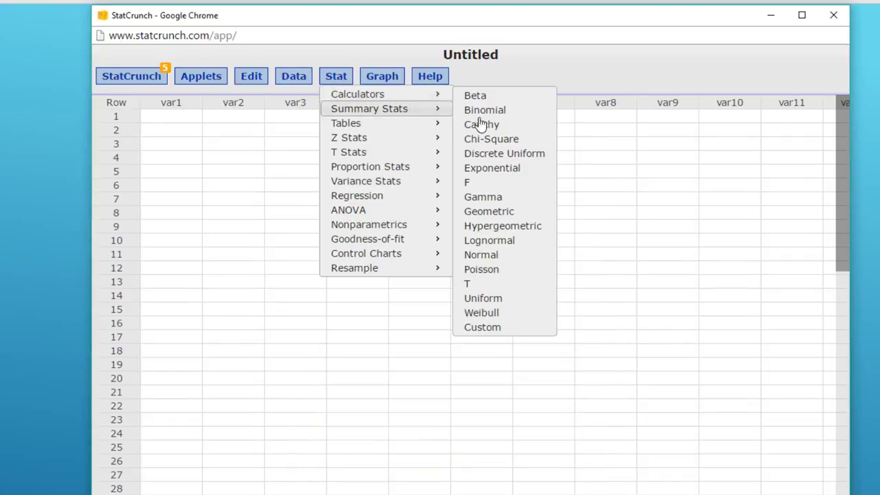
pyautogui.click(500, 255)
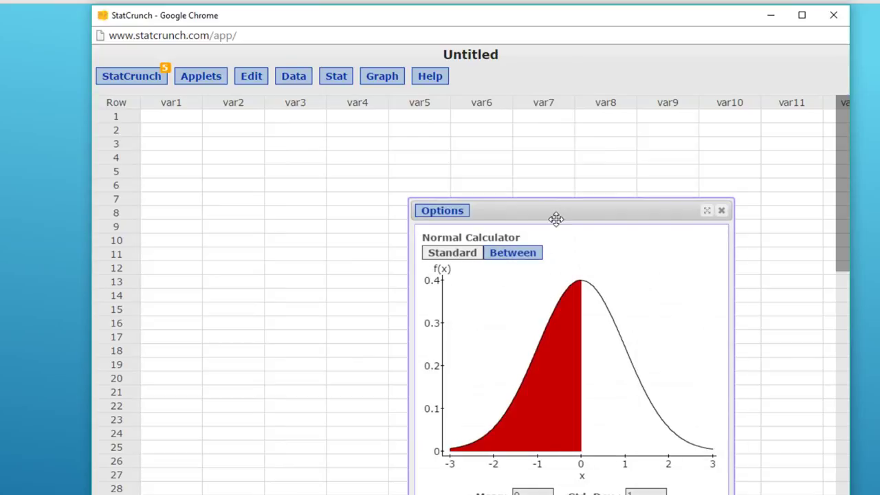
pyautogui.moveTo(556, 220); pyautogui.dragTo(417, 140)
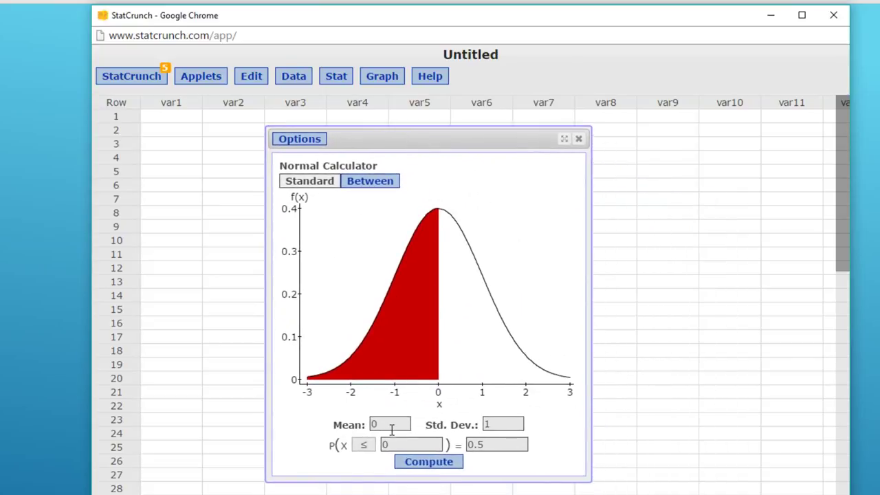
pyautogui.doubleClick(368, 423)
pyautogui.write('8.8')
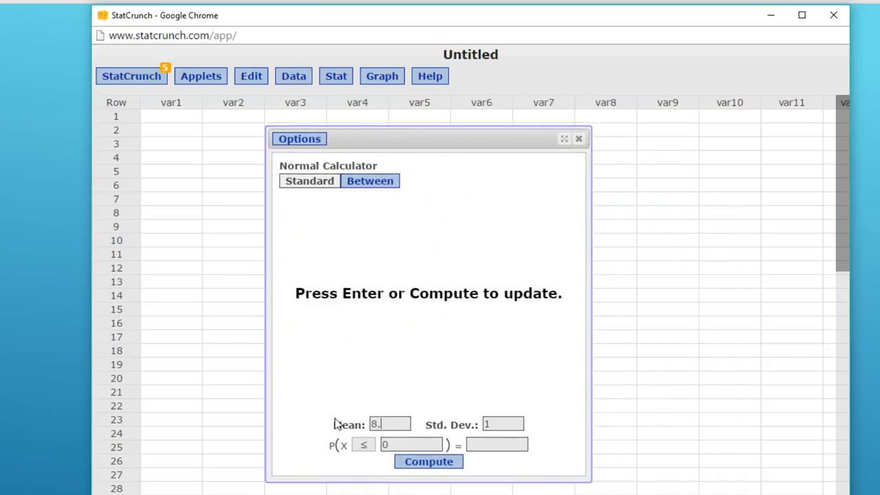
pyautogui.click(510, 423)
pyautogui.write('.9900')
# Step: Compute P(5.5 ≤ X ≤ 8.5), which gives 0.39145565
pyautogui.click(370, 187)
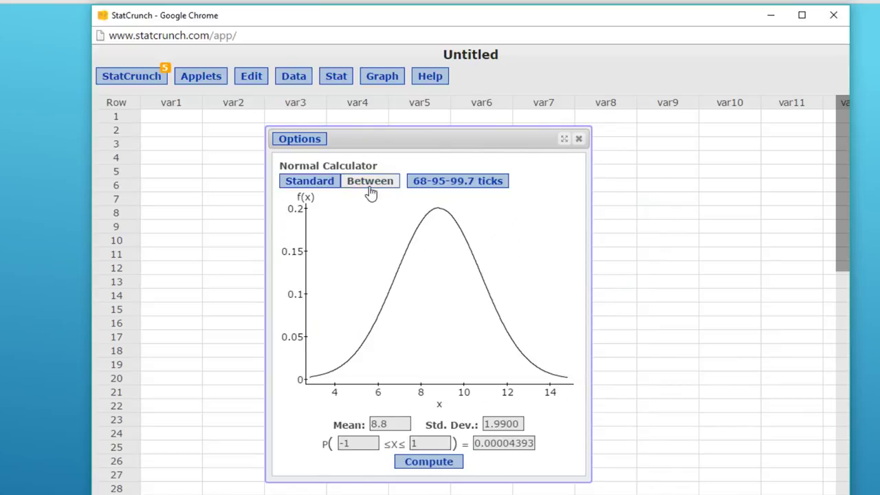
pyautogui.moveTo(357, 444); pyautogui.dragTo(332, 447)
pyautogui.write('5.5')
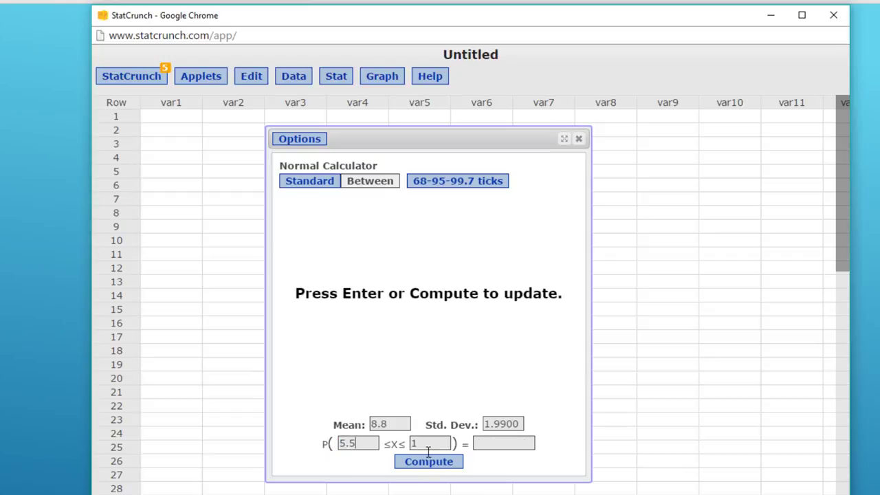
pyautogui.moveTo(437, 445); pyautogui.dragTo(415, 444)
pyautogui.write('8.5')
pyautogui.click(450, 467)
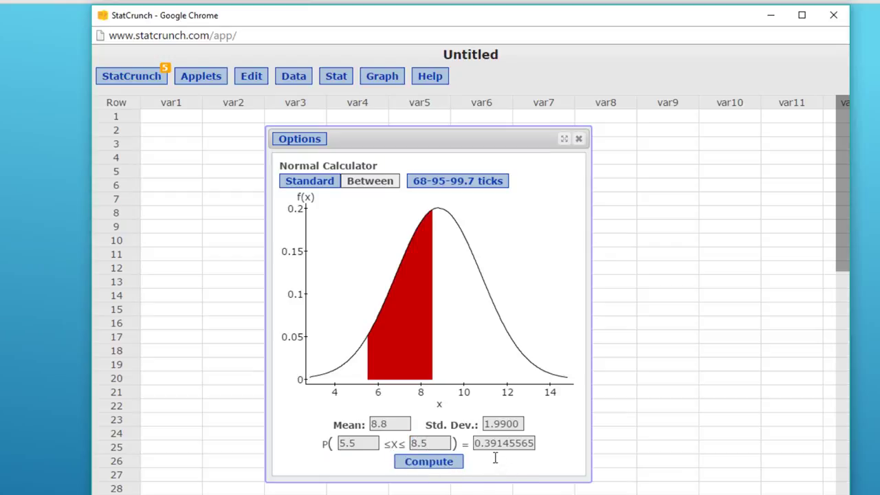